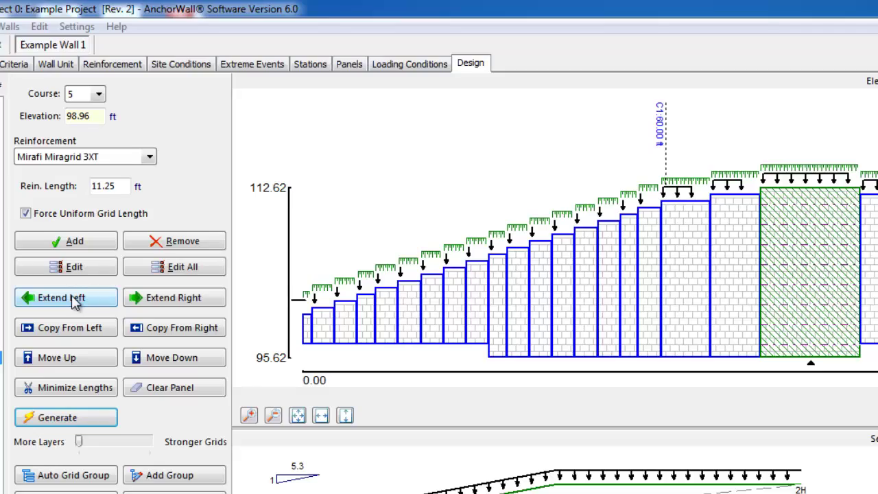
Copy panel 20's 3XT layers at 11.25 ft to the panels on both sides, replacing their reinforcement.
click(76, 302)
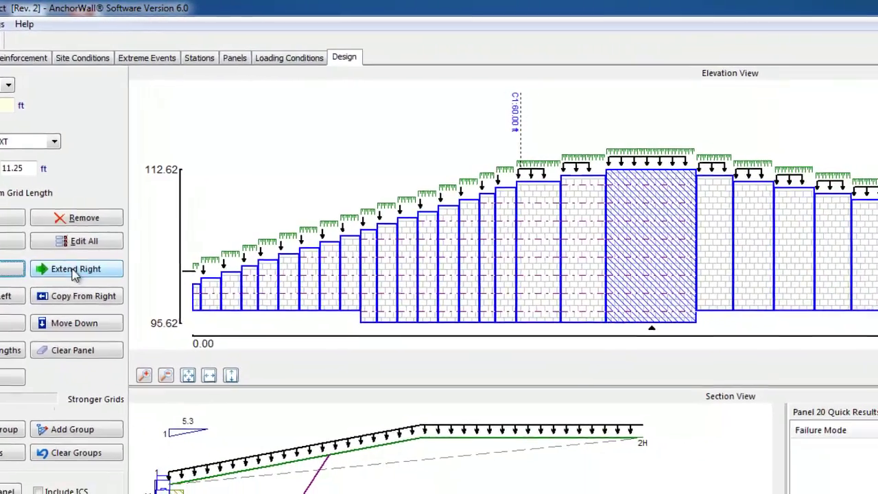
click(171, 302)
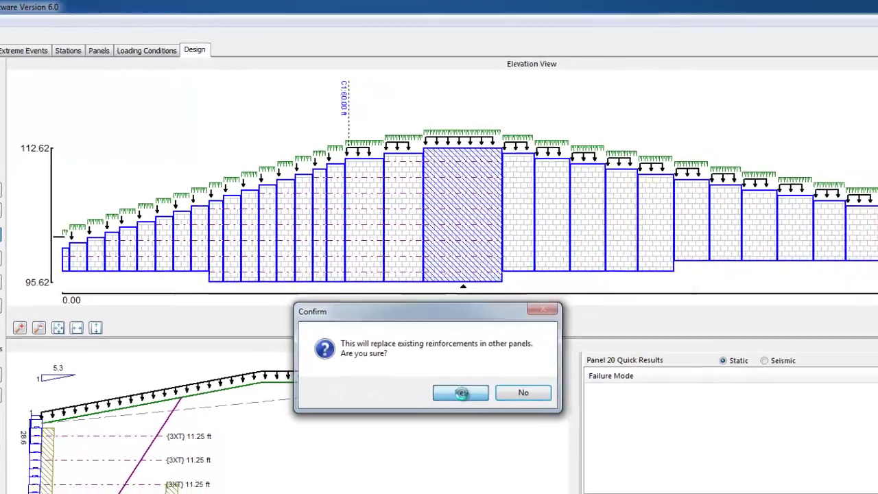
click(584, 428)
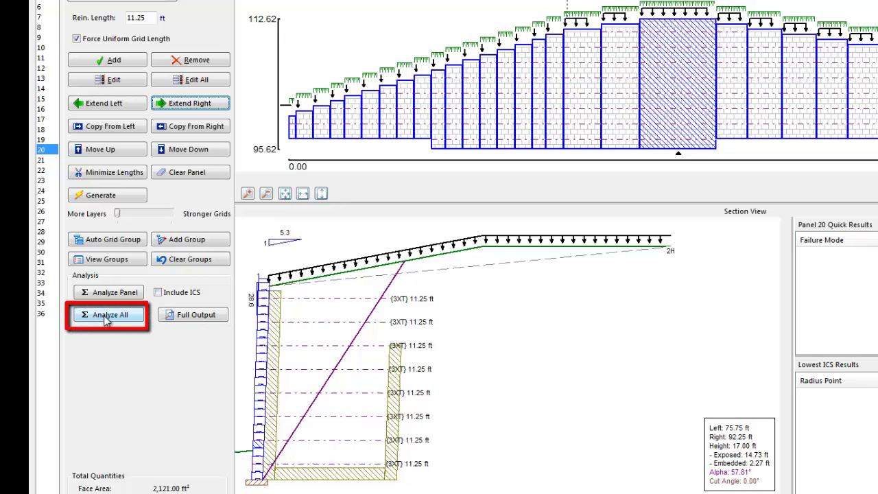
Analyse the whole wall, review Quick Results for panels 18 down to 12, then return to panel 20.
click(105, 315)
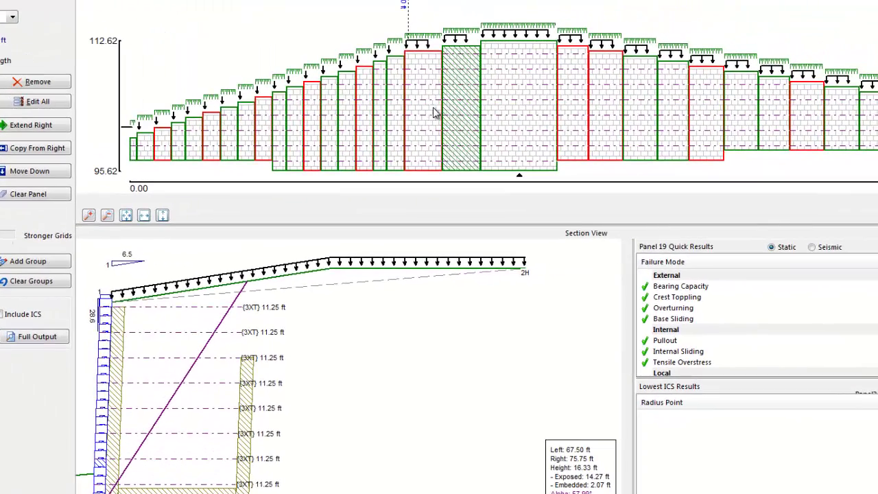
click(442, 108)
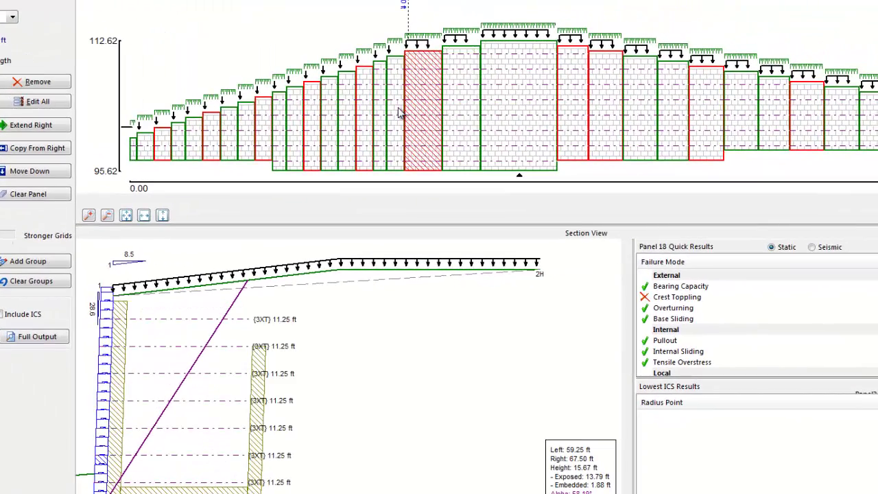
click(396, 113)
click(381, 112)
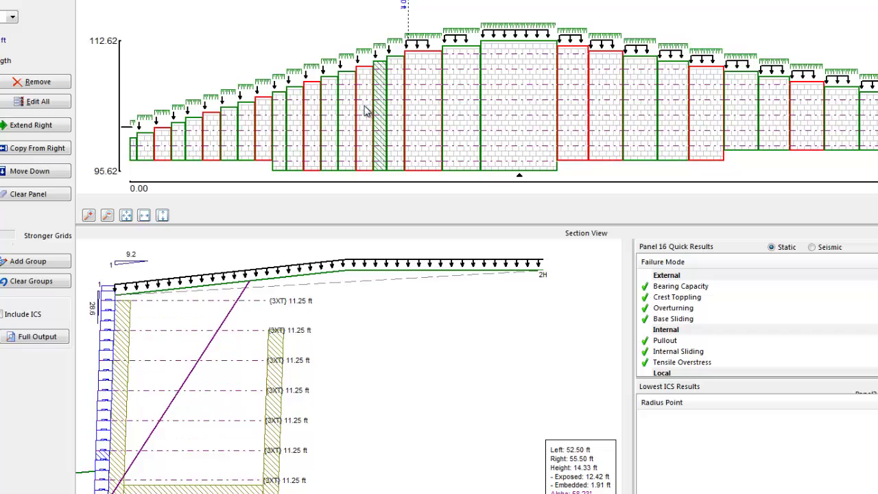
click(364, 113)
click(348, 112)
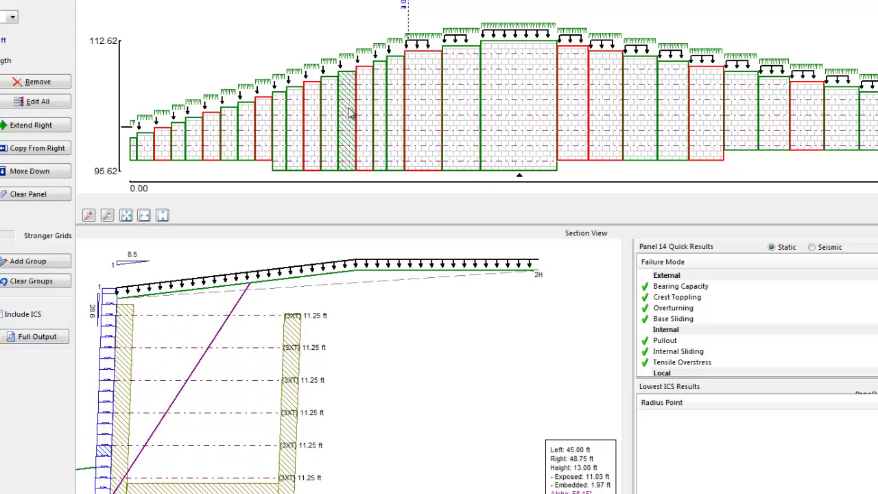
click(332, 113)
click(317, 117)
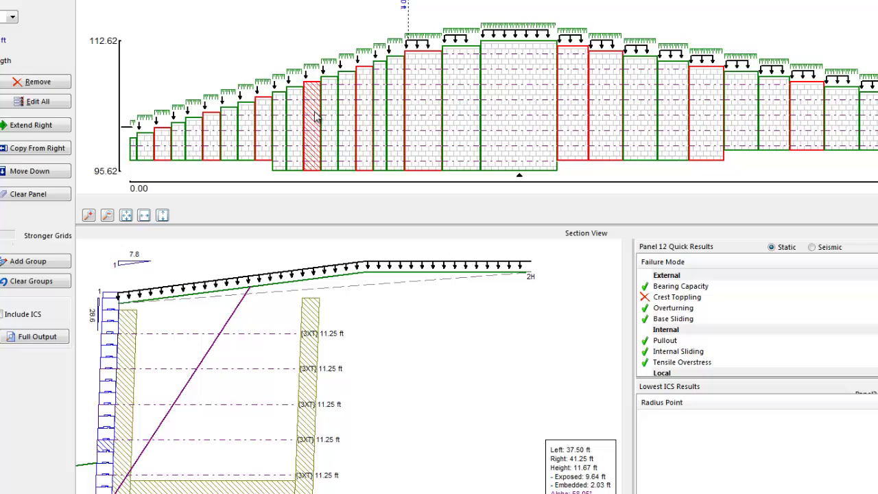
click(502, 96)
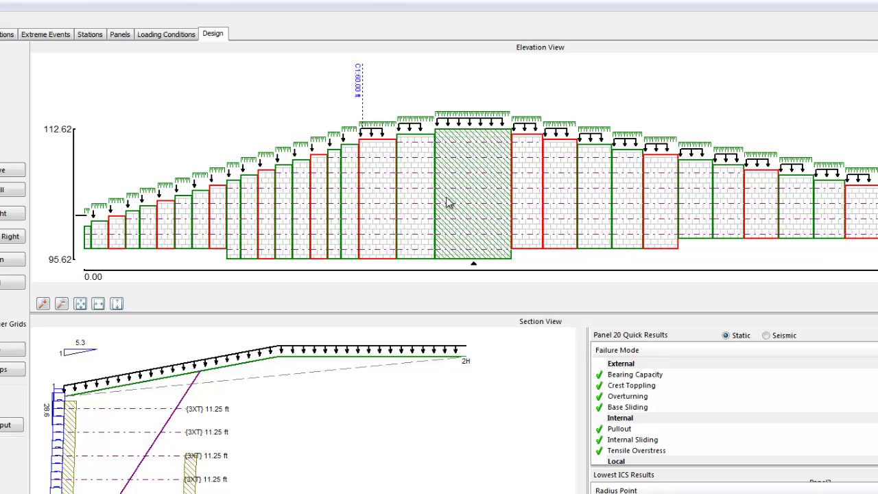
Select panel 17 and minimize its 3XT grid lengths to 9.75 ft.
click(423, 190)
click(381, 191)
click(352, 191)
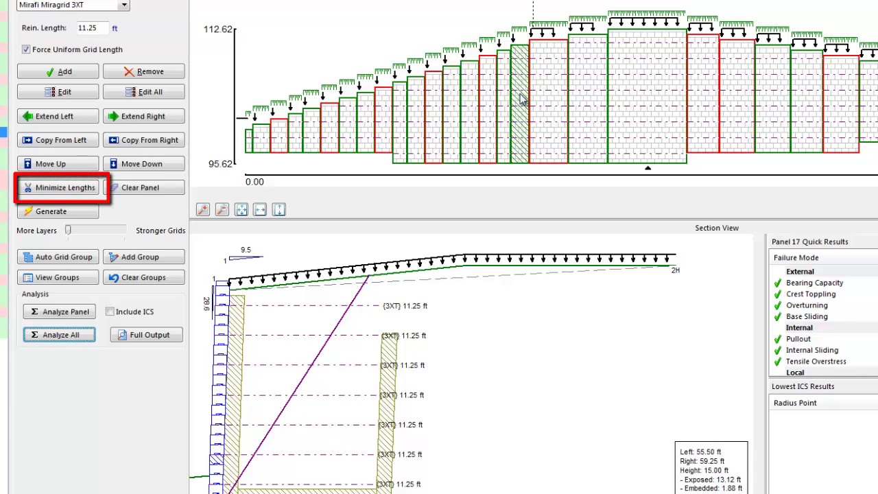
click(48, 191)
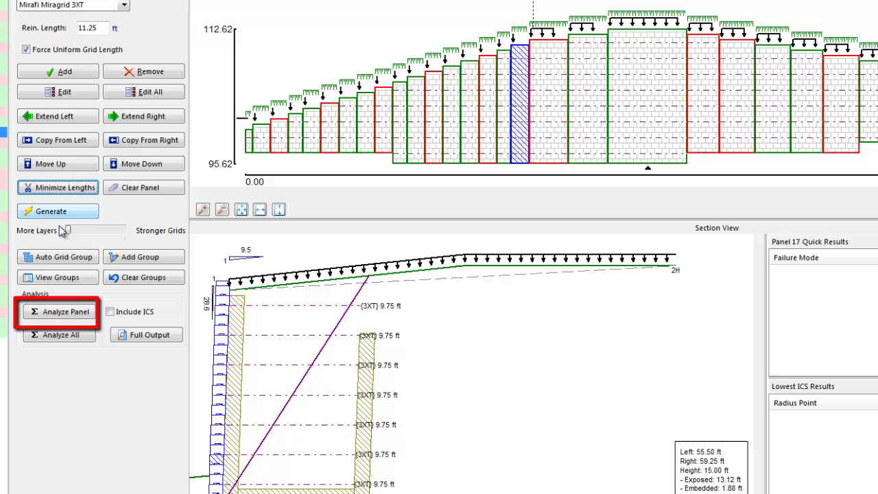
Analyse panel 17, then rerun the analysis with Internal Compound Stability included.
click(69, 313)
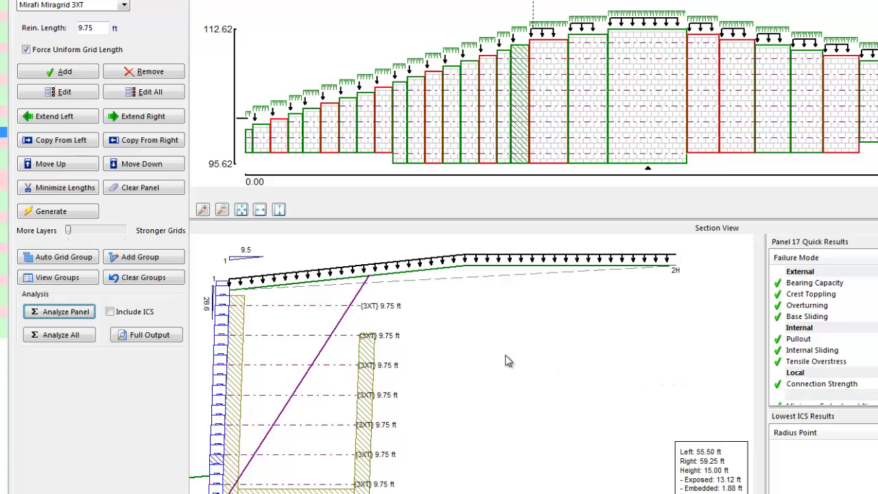
click(110, 312)
click(67, 311)
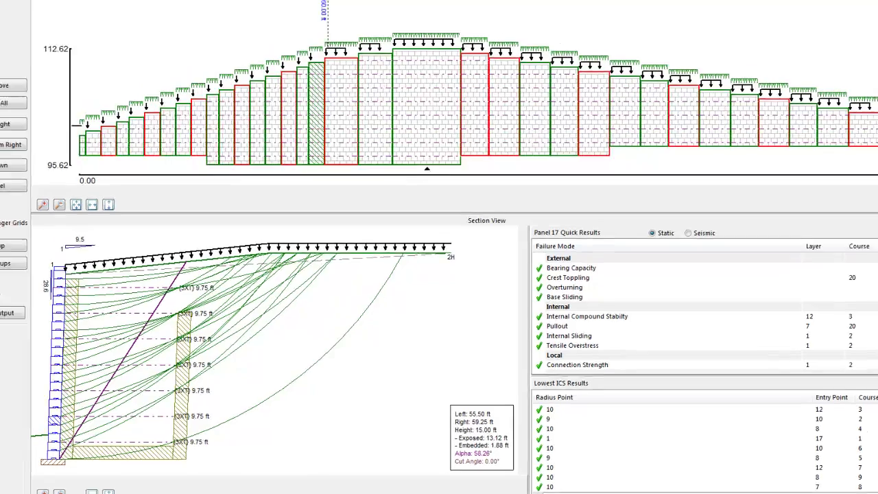
Extend this panel's reinforcement to the neighbouring panels, confirming the replacement.
click(2, 162)
click(507, 295)
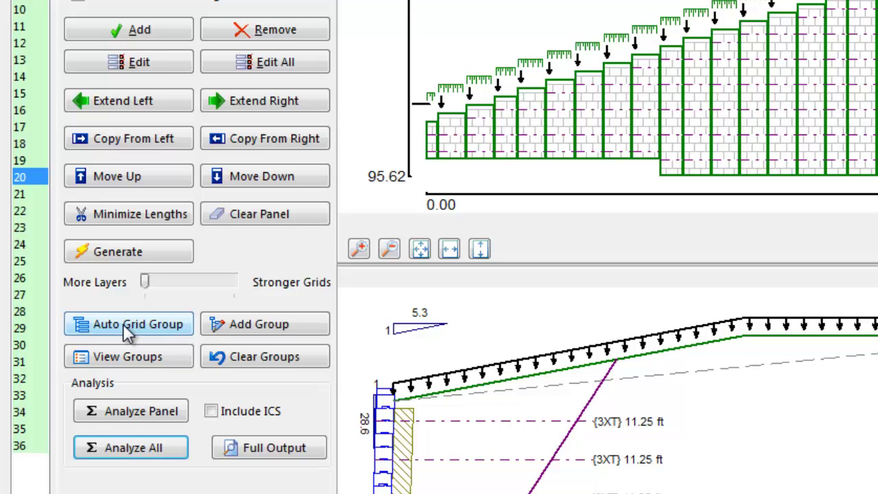
Auto-group the geogrids and view groups A–E: 6.50, 9.75, 11.25, 9.25 and 7.00 ft.
click(123, 324)
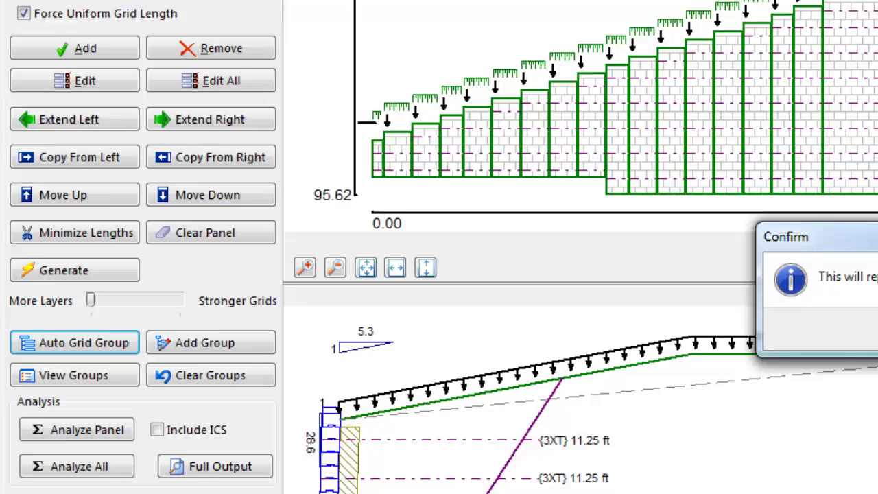
click(817, 401)
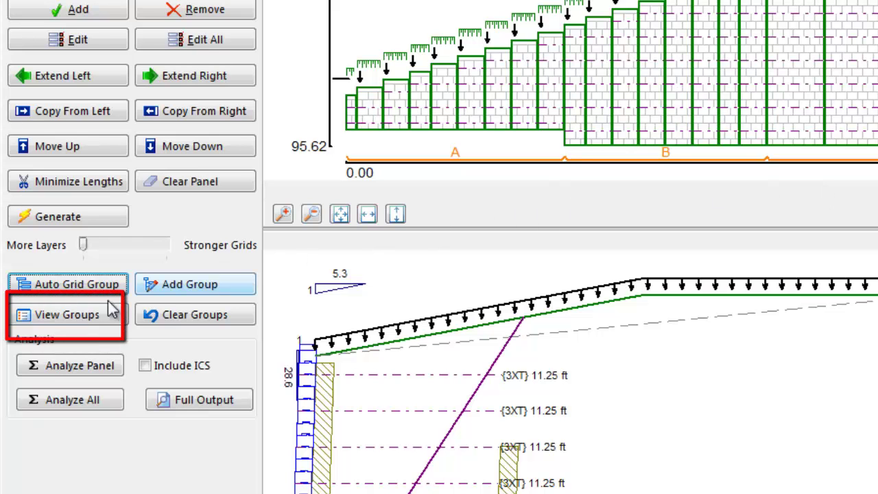
click(62, 315)
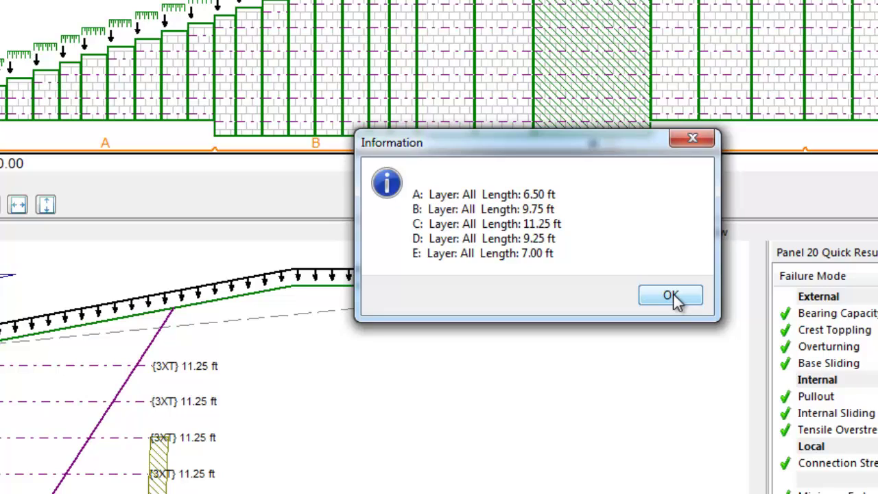
Review results for panels 18 and 19, then select panel 20 through the wall's right end.
click(672, 296)
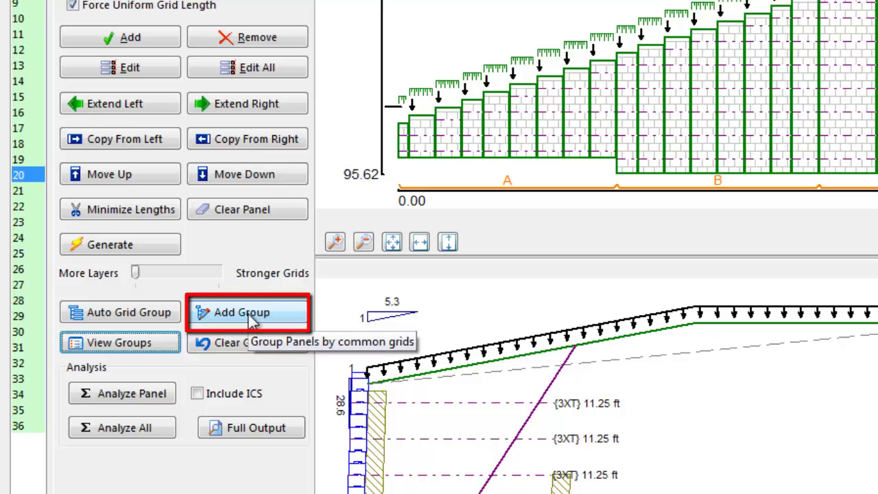
click(249, 314)
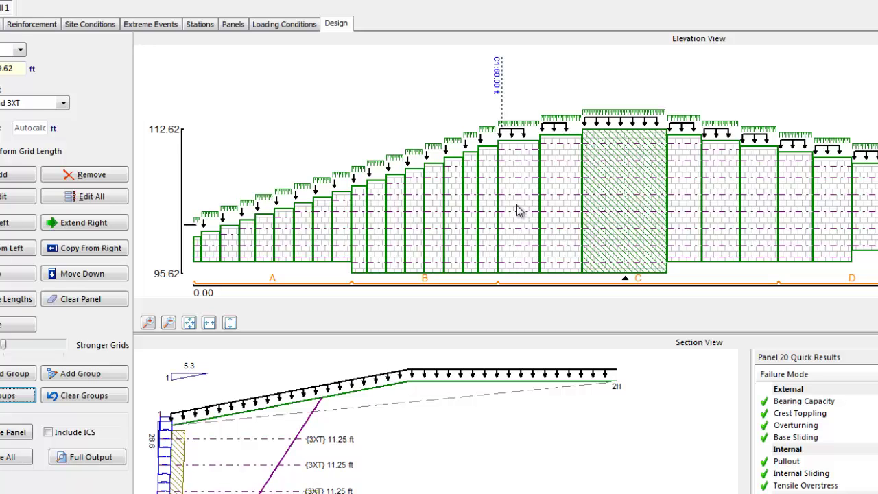
click(520, 210)
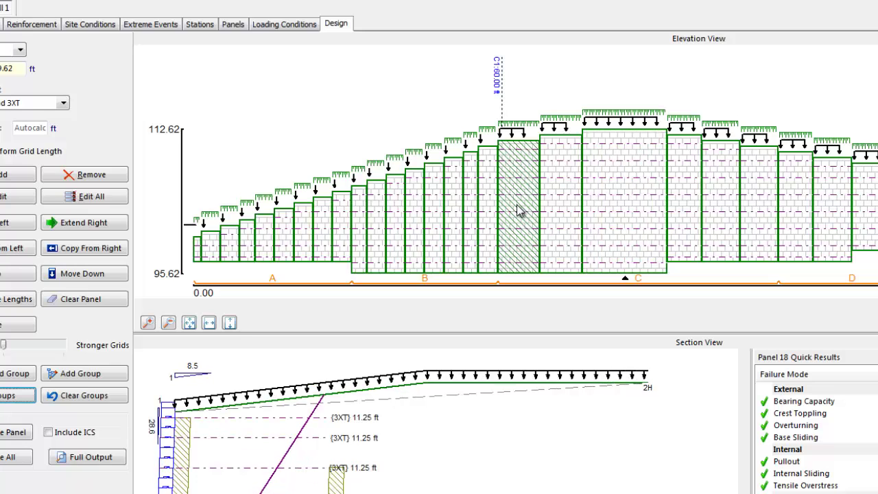
click(563, 208)
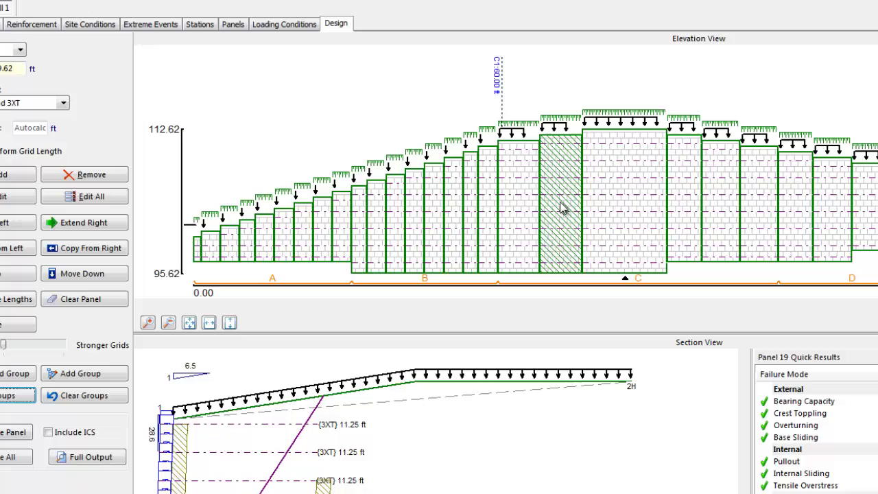
click(617, 205)
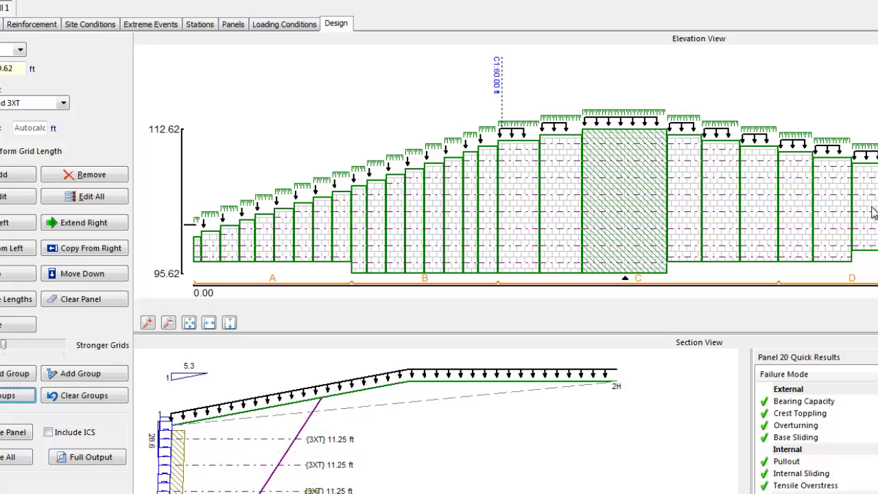
shift+click(873, 213)
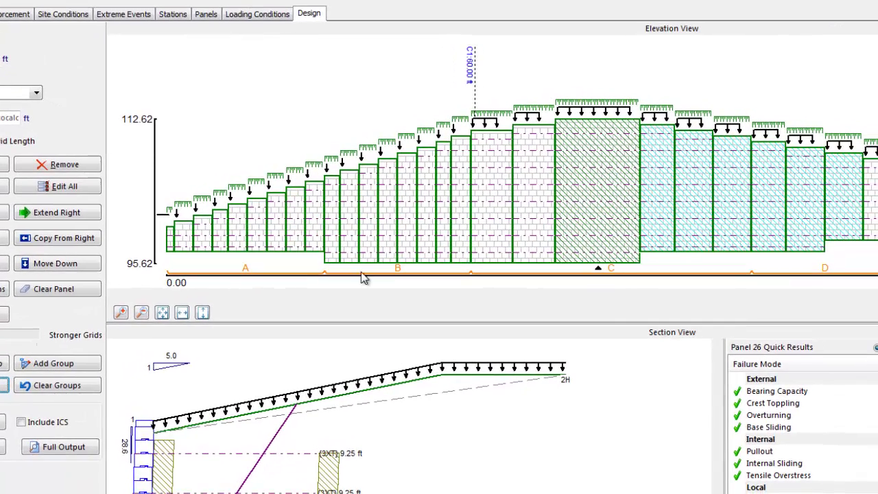
Add group A described as '3H:1V Slope Area' for the selected panels.
click(64, 368)
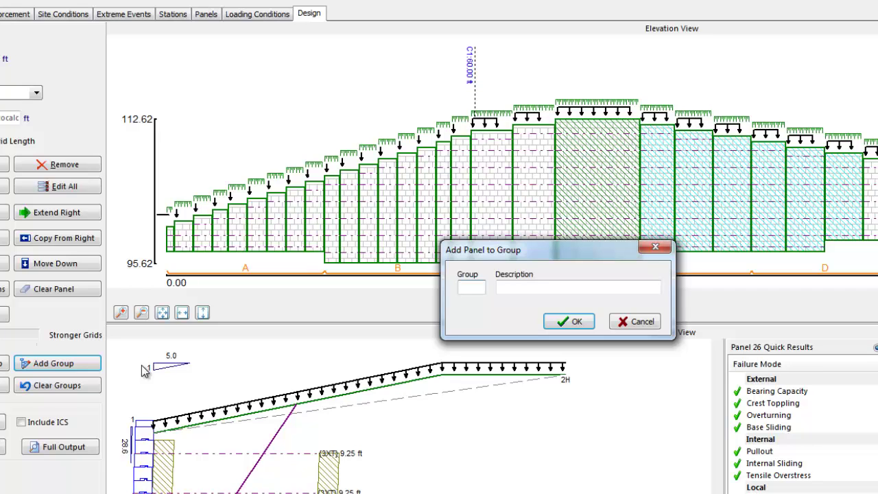
text(A)
key(Tab)
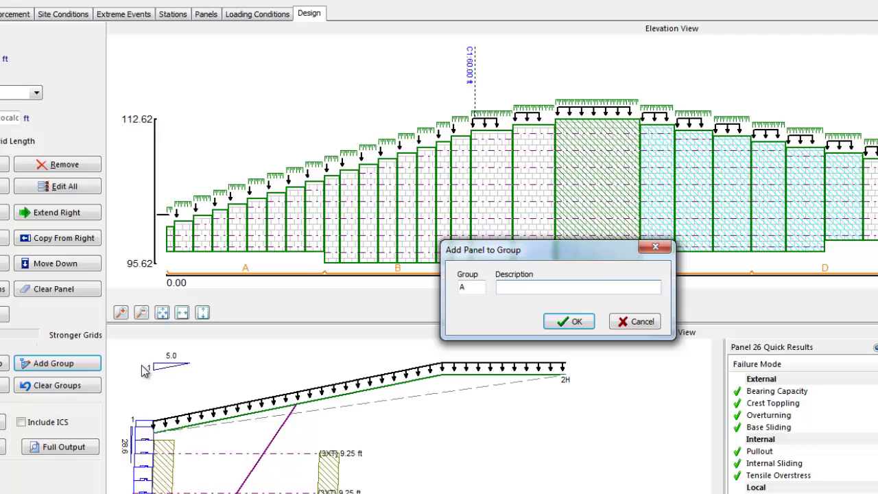
text(3H:1V Slope )
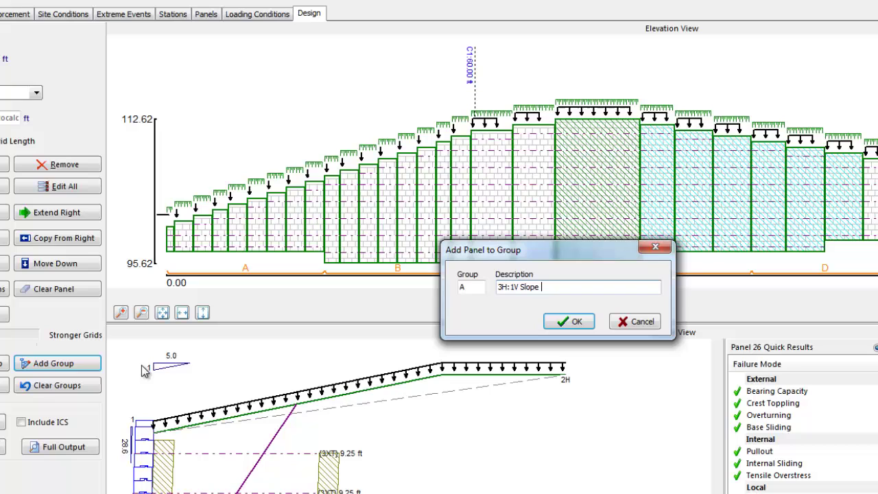
text(Area)
click(575, 322)
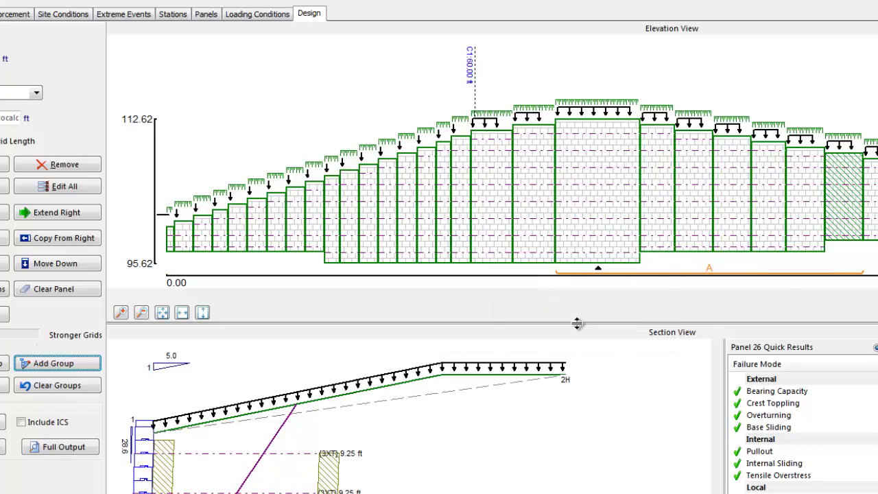
Clear group A, rerun Auto Grid Group replacing existing groups, and select panel 20.
click(60, 386)
click(4, 363)
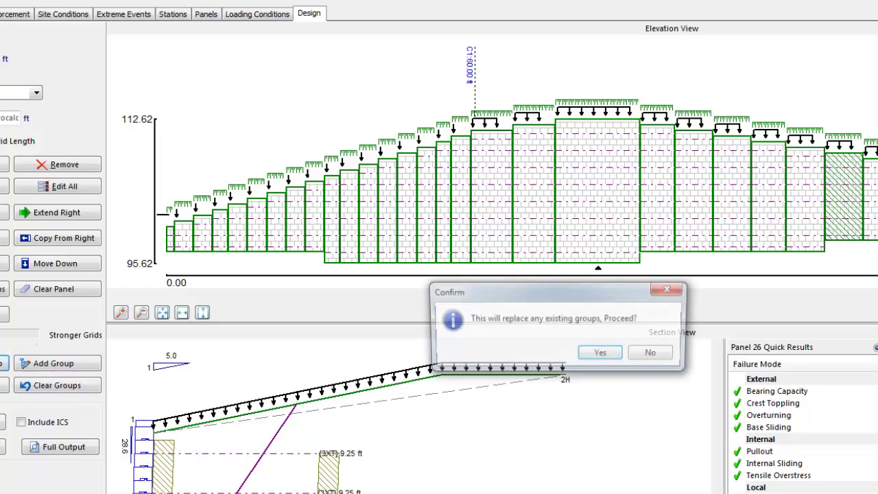
click(604, 353)
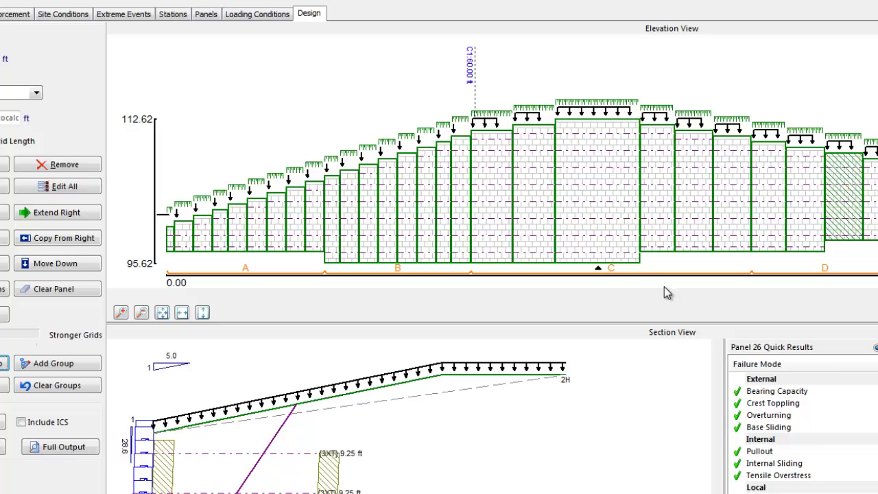
click(595, 239)
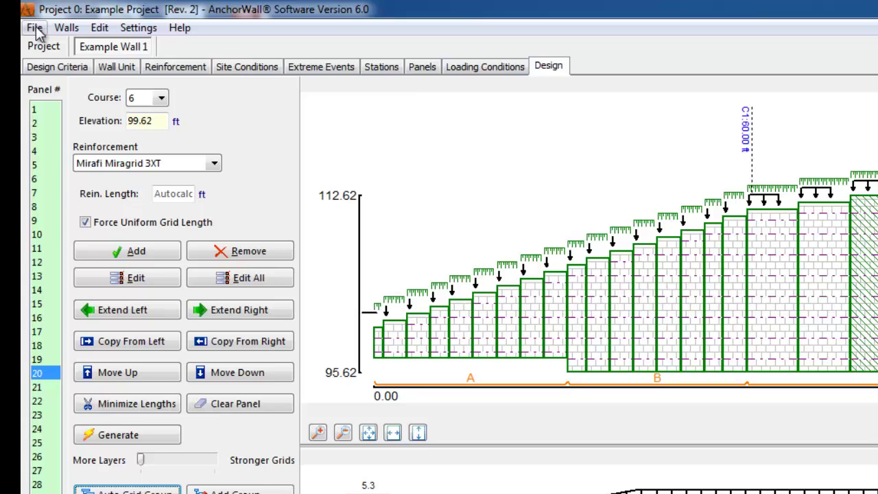
Export panel 20 of Example Wall 1 to ReSSA with Open saved file unchecked, then close the window.
click(36, 29)
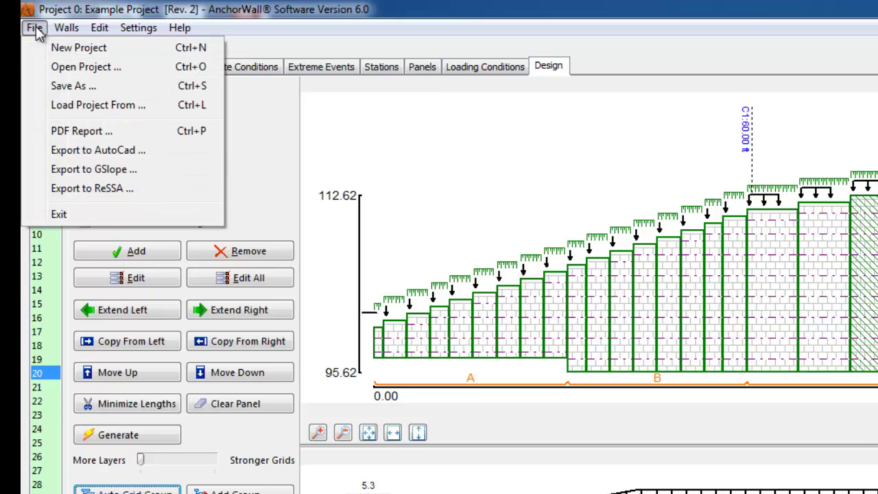
click(107, 188)
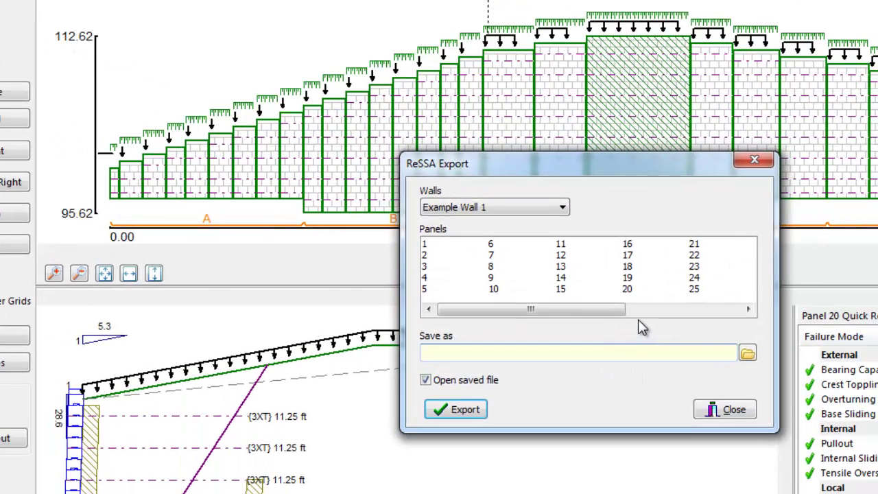
click(636, 295)
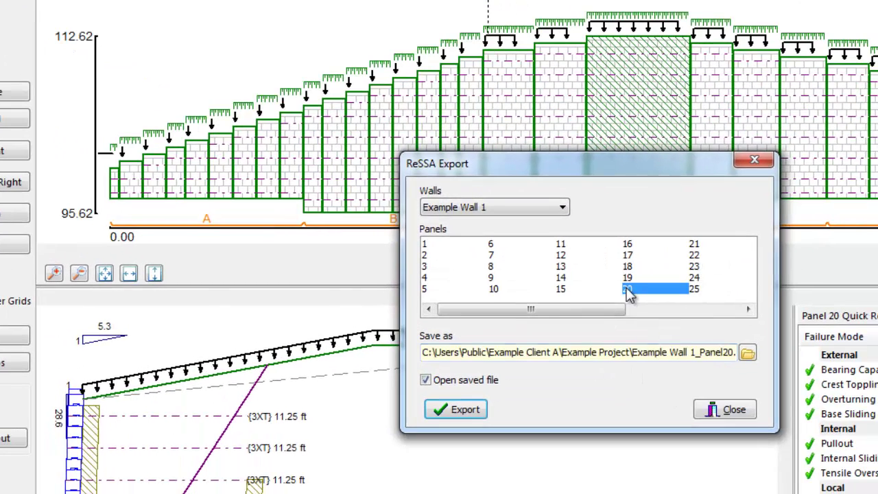
click(425, 382)
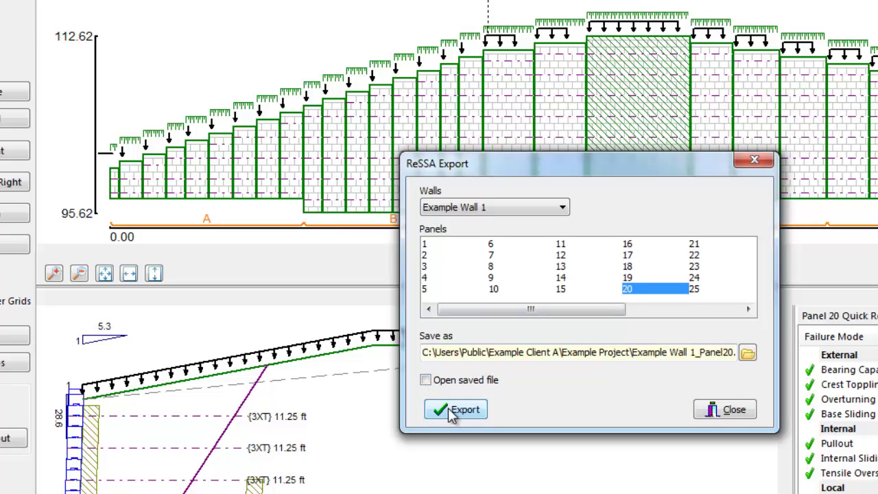
click(731, 411)
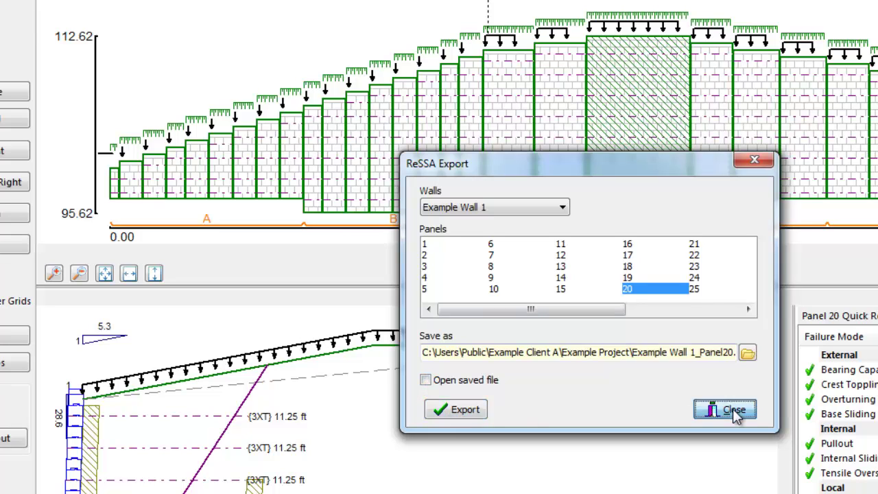